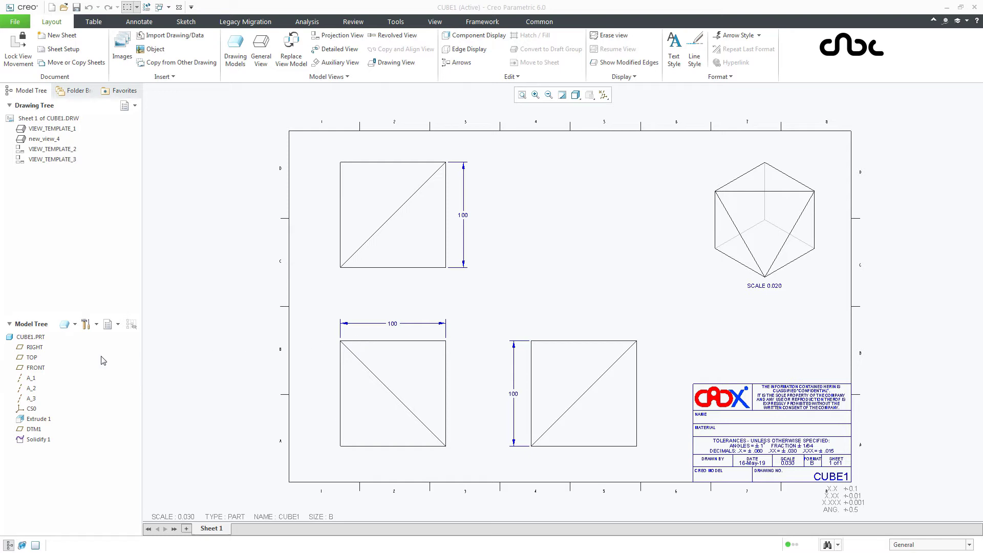
Open CUBE1.PRT from the Model Tree and view it from the FRONT orientation
right_click(31, 337)
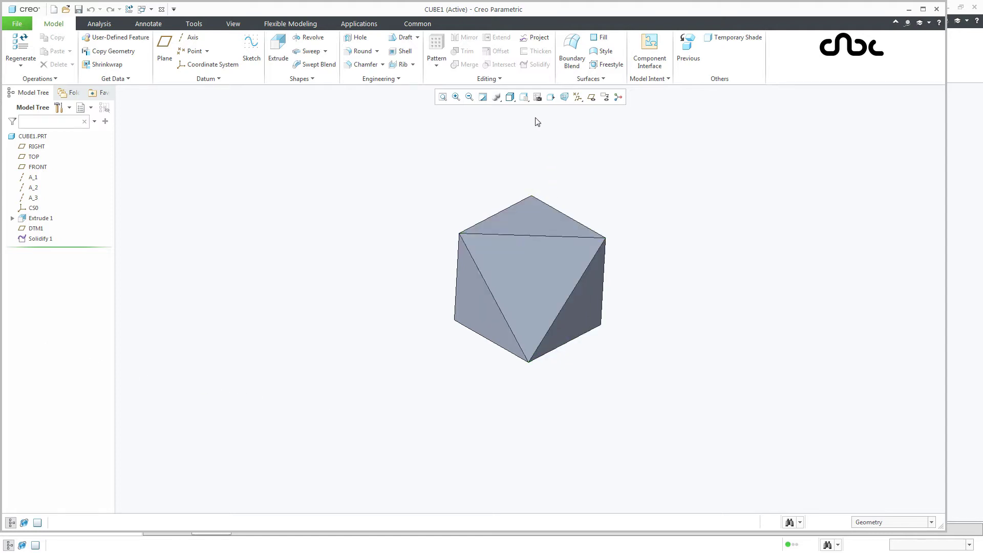
left_click(526, 98)
left_click(536, 146)
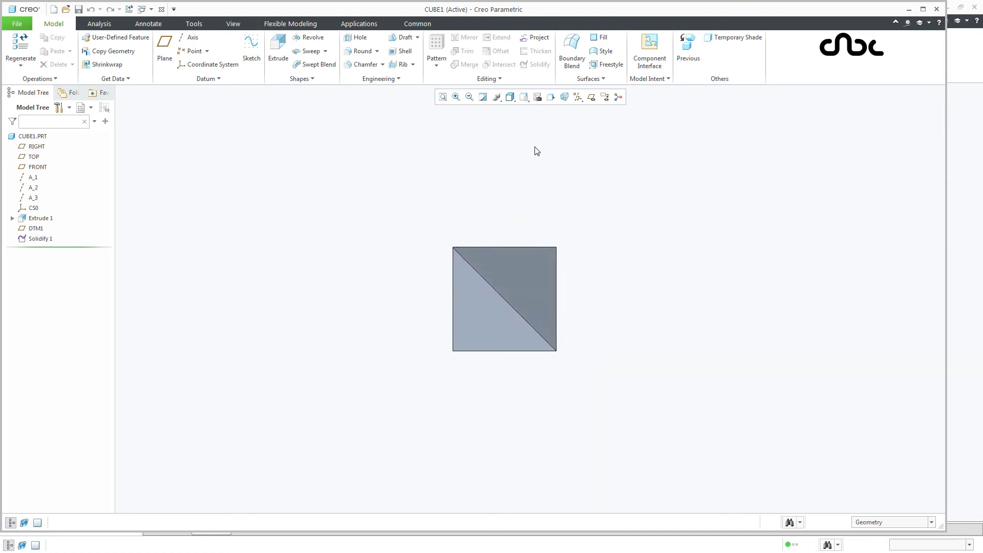
Check the cube from the TOP and RIGHT saved views, then restore the default orientation
left_click(524, 97)
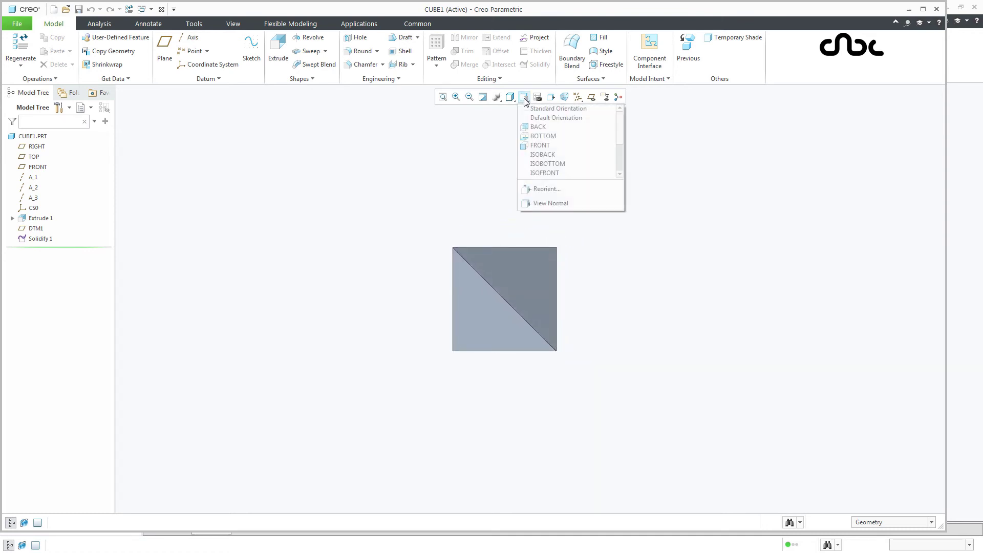
scroll(539, 154, "down", 2)
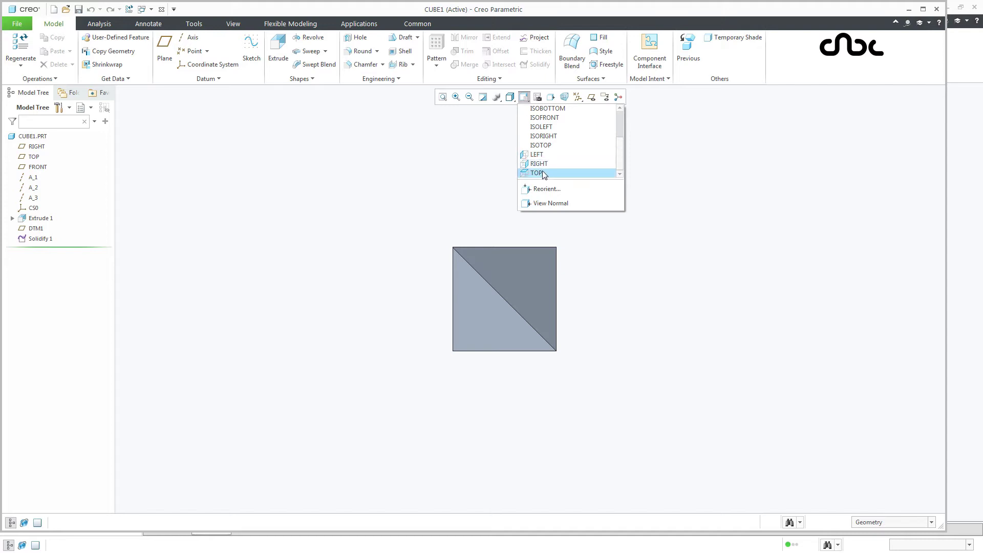
left_click(538, 173)
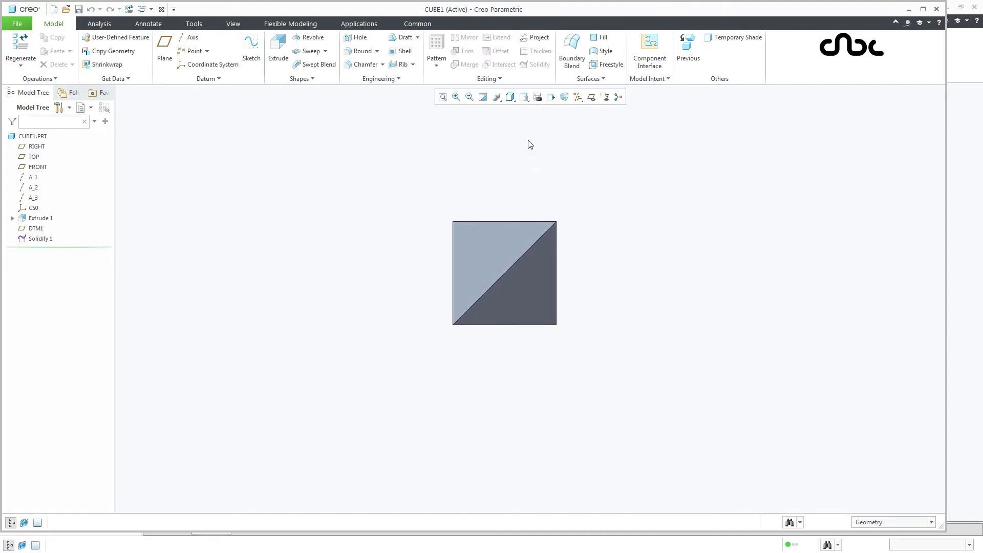
left_click(524, 98)
scroll(535, 148, "down", 3)
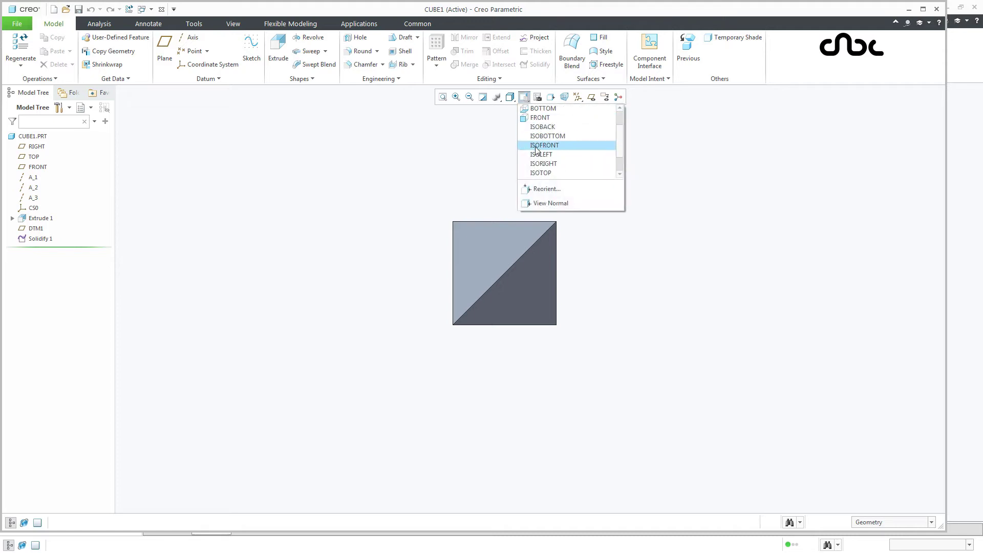
left_click(540, 165)
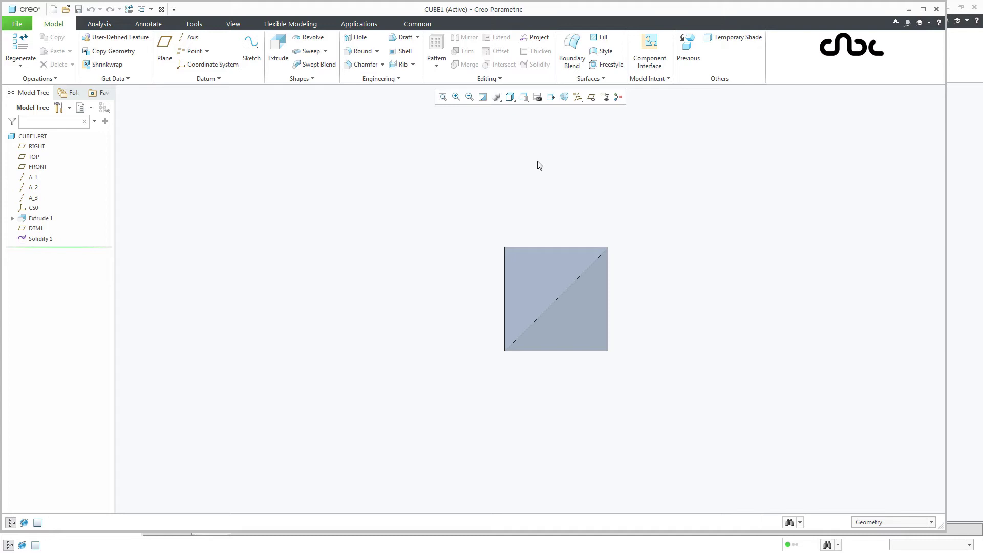
key("ctrl+d")
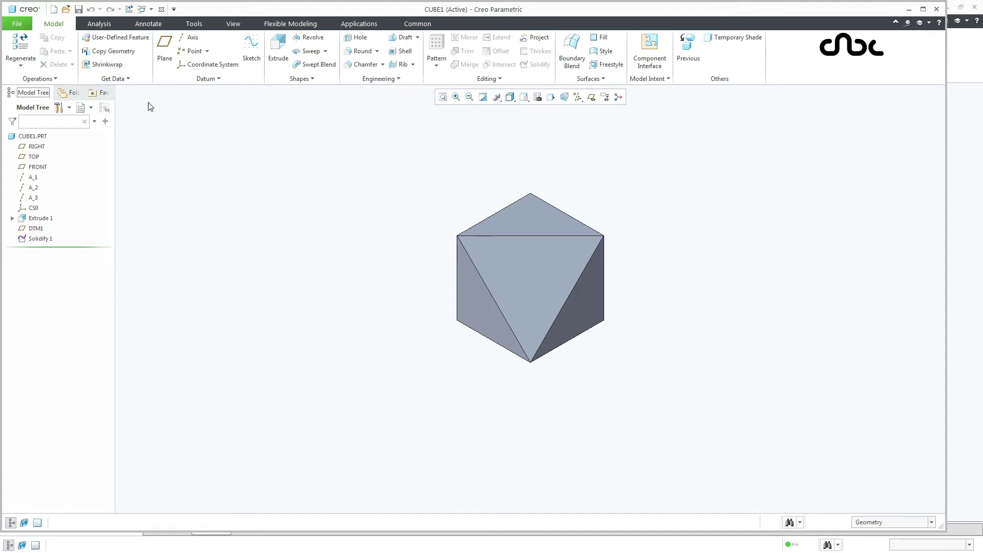
Create a new part named CUBE2
left_click(54, 9)
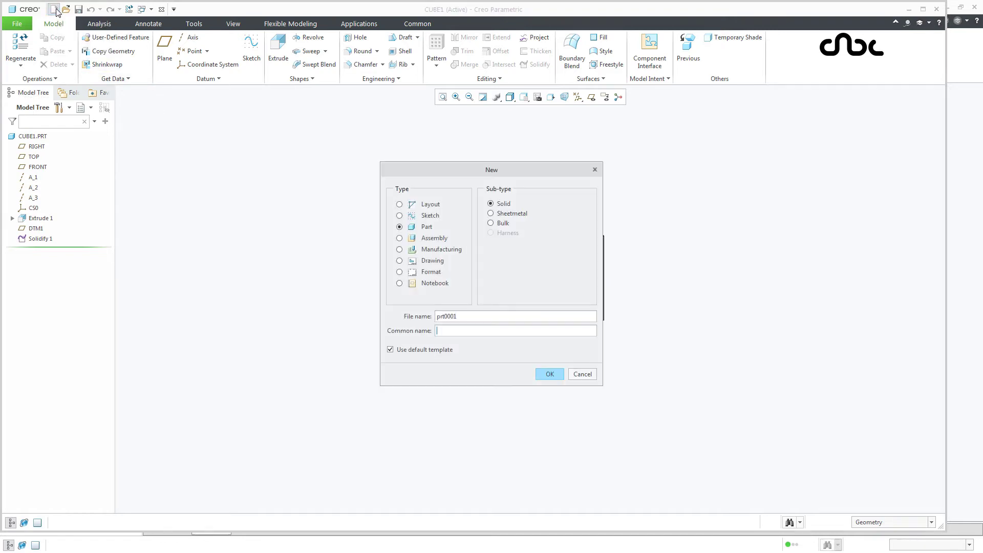
double_click(469, 318)
type("CUBE2")
left_click(550, 374)
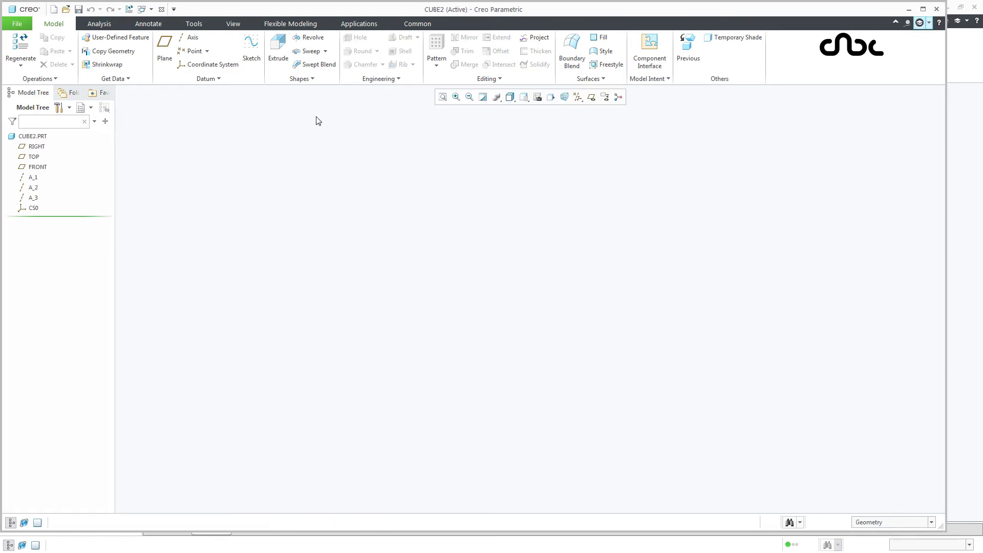
Sketch a centred 100 mm square on the FRONT plane for an extrusion
left_click(279, 54)
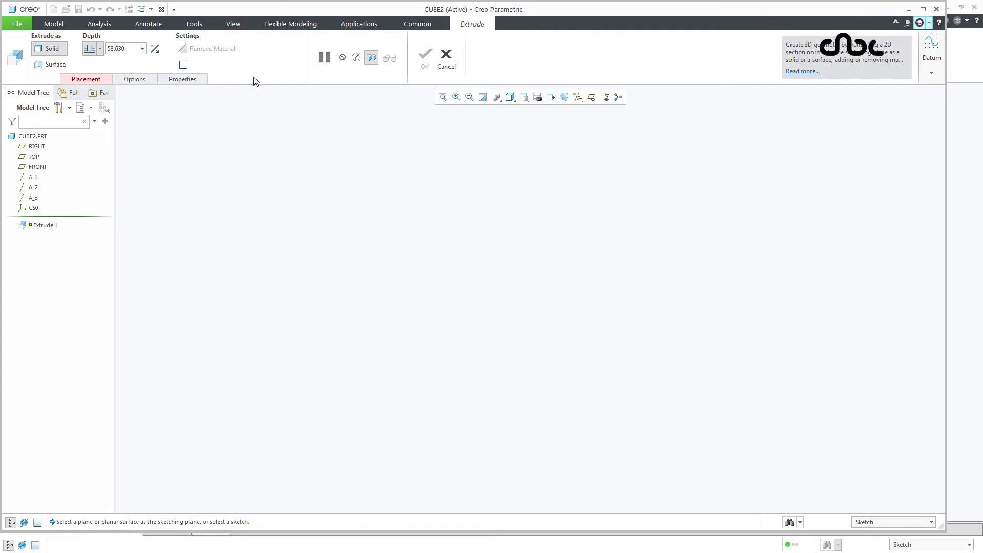
left_click(37, 167)
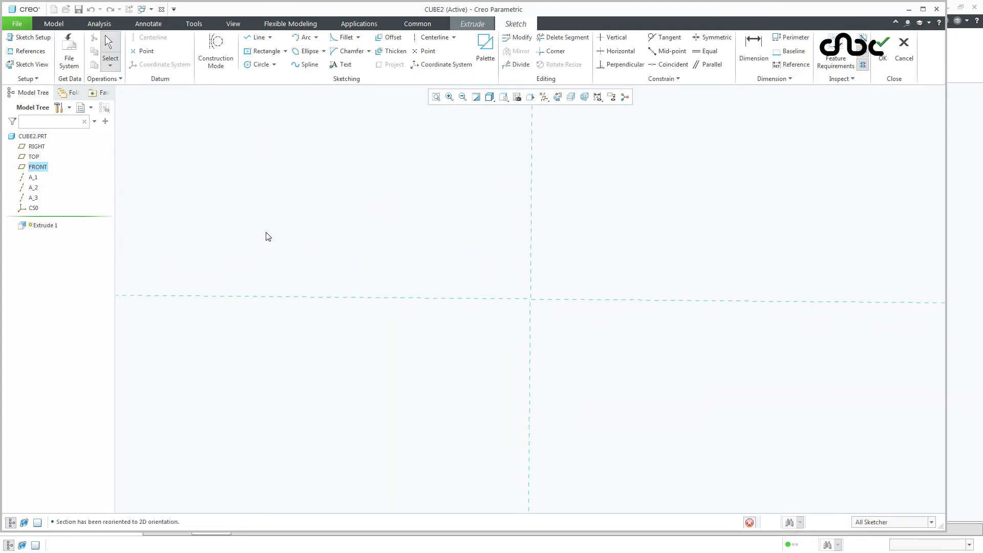
left_click(266, 51)
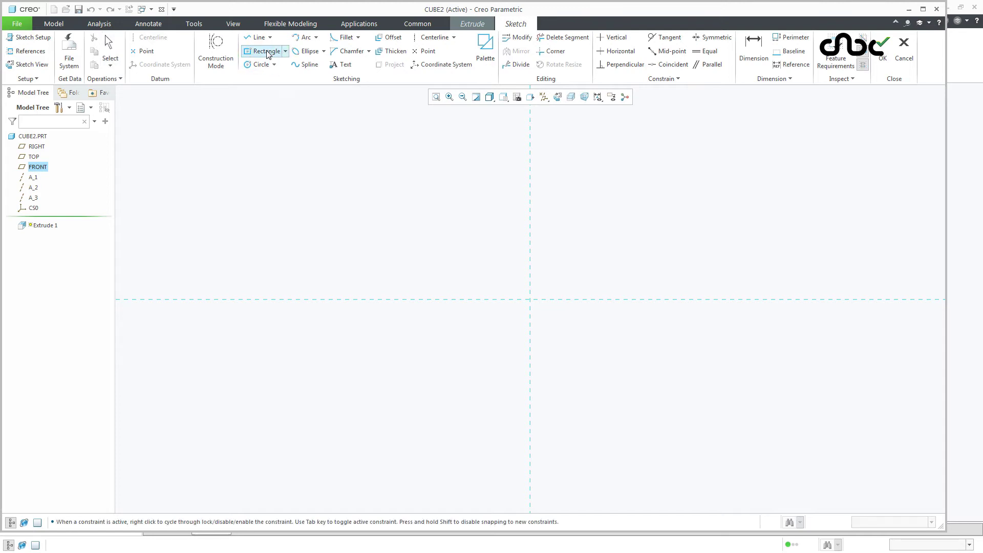
left_click(530, 299)
left_click(570, 342)
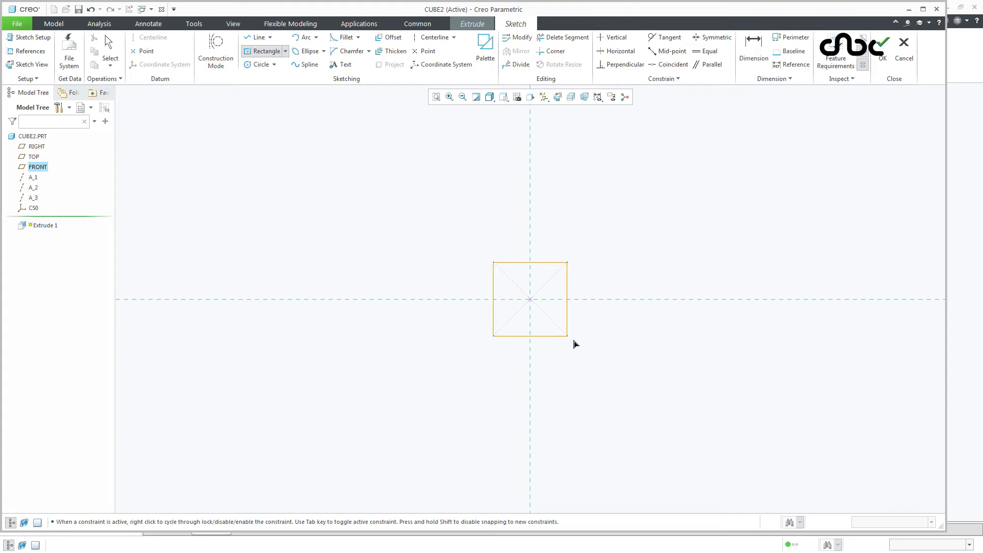
middle_click(589, 345)
double_click(523, 331)
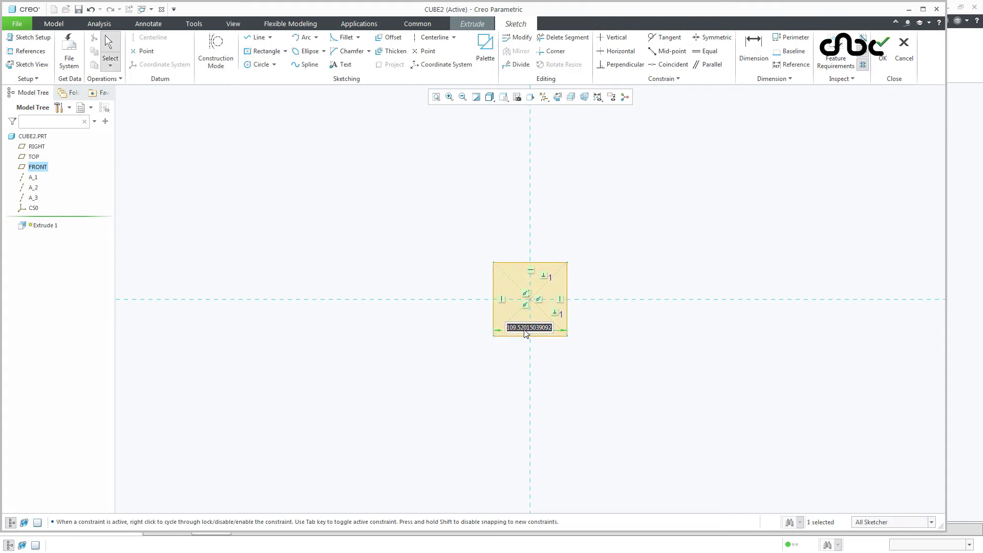
type("100")
key("Return")
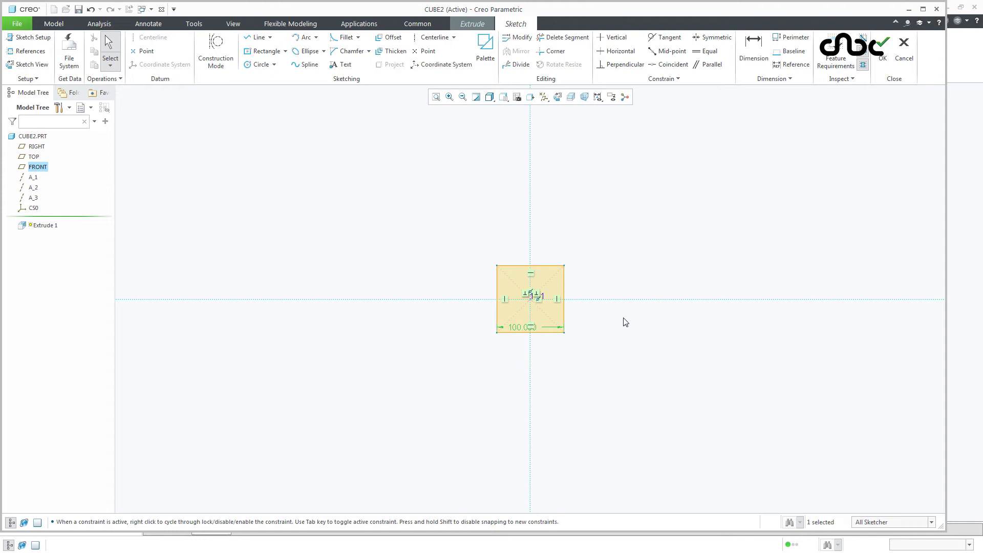
left_click(882, 50)
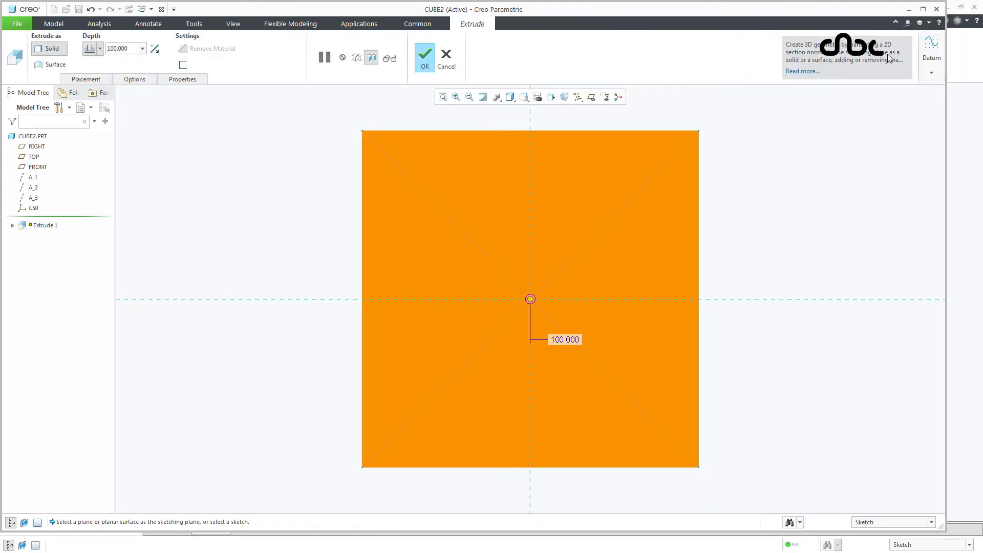
Extrude the square symmetrically 100 deep into a cube and show it isometrically
left_click(100, 49)
left_click(90, 78)
left_click(426, 59)
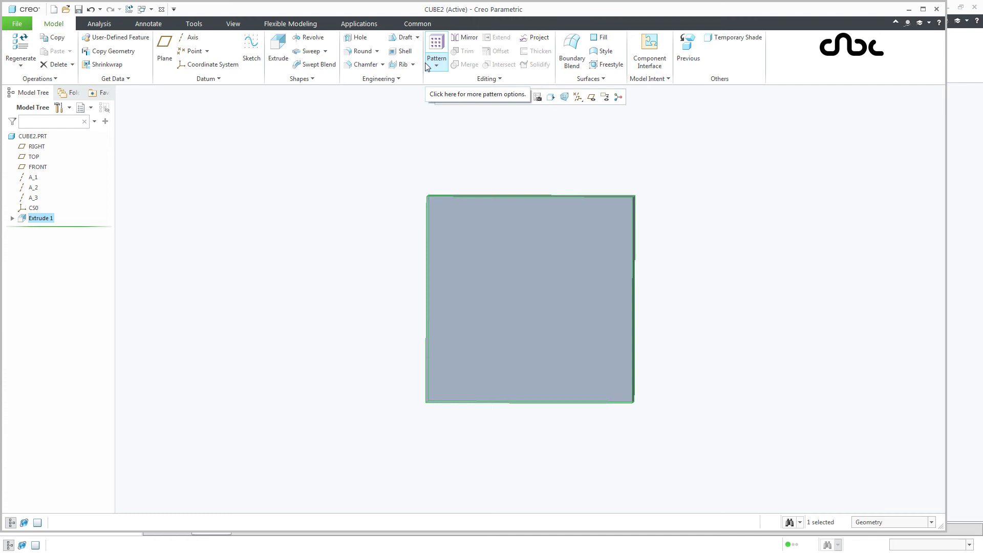
key("ctrl+d")
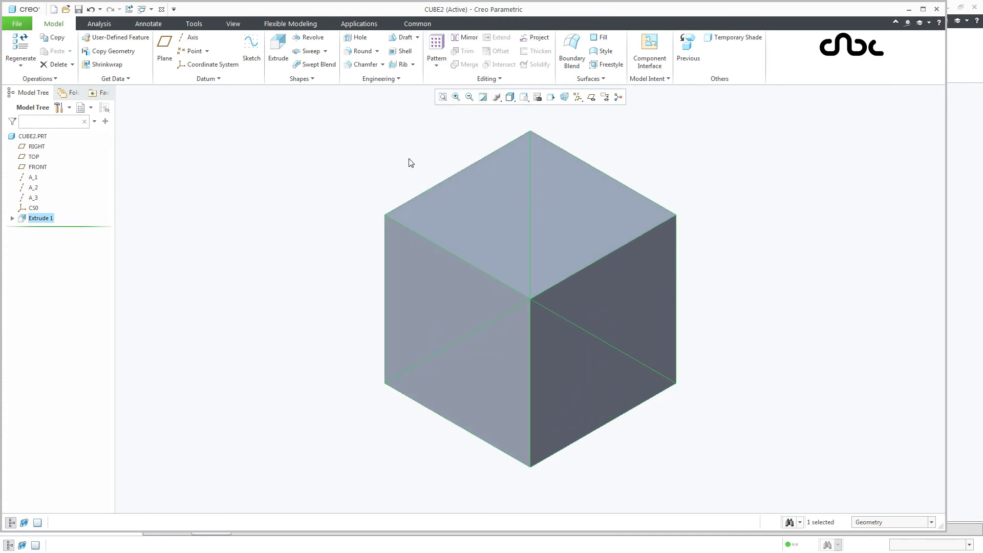
Create datum plane DTM1 through three corner vertices of the cube
left_click(410, 163)
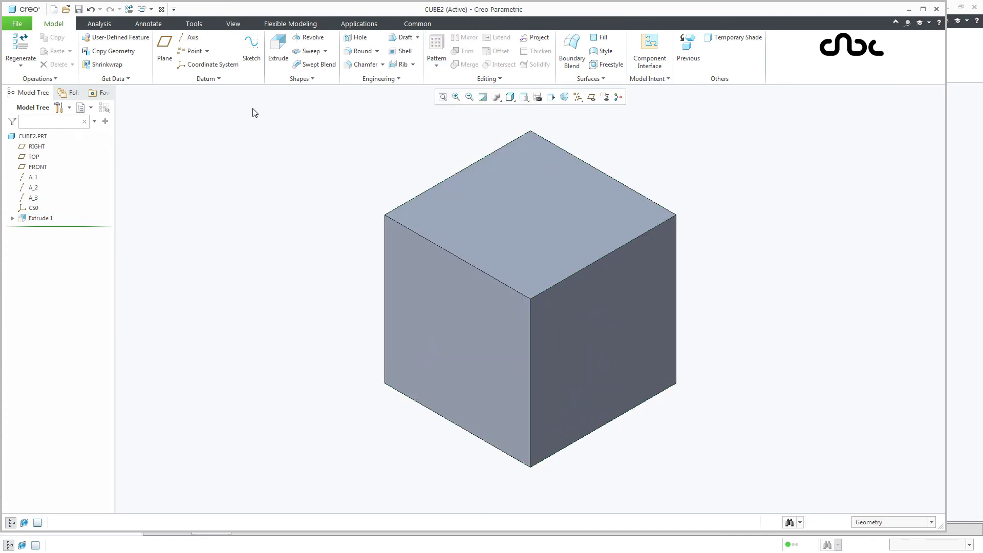
left_click(165, 48)
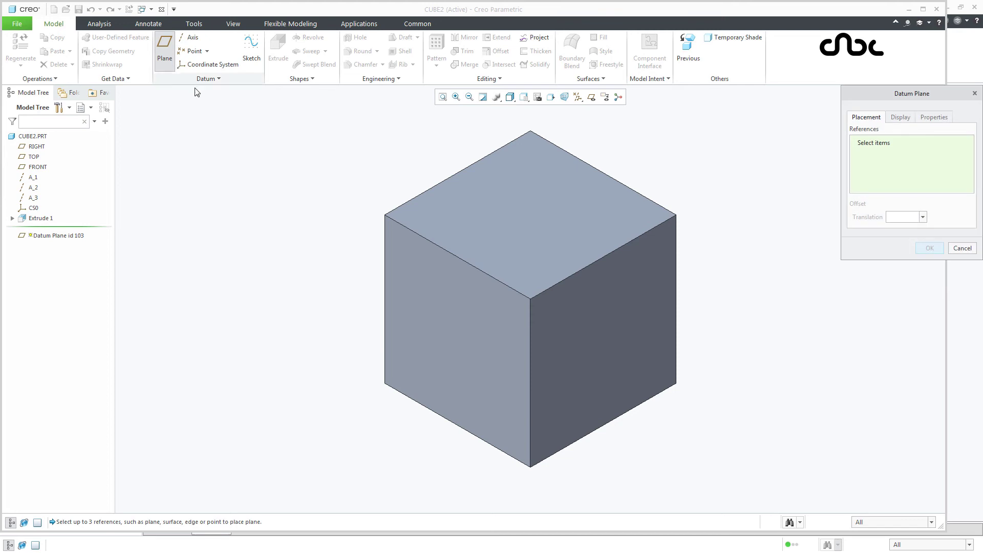
left_click(387, 215)
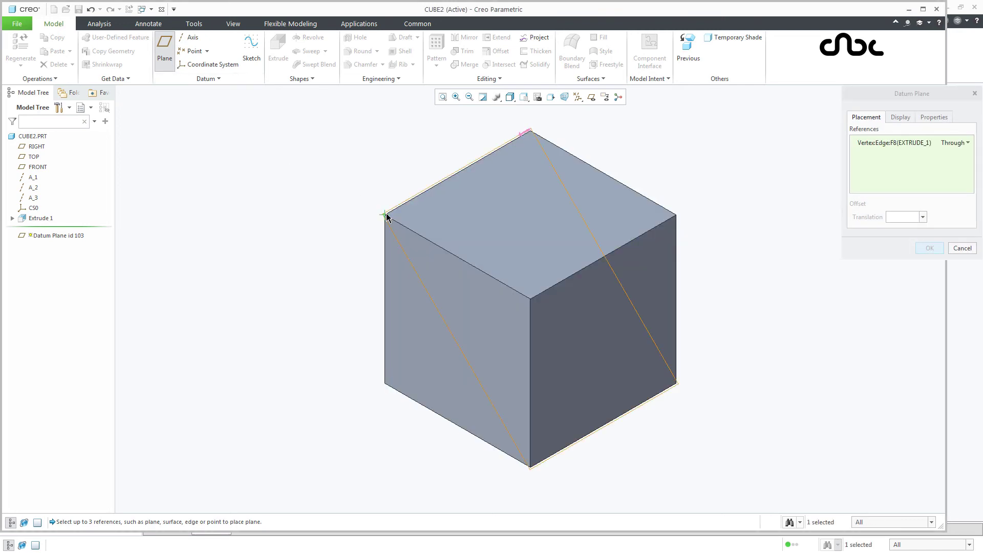
left_click(678, 216)
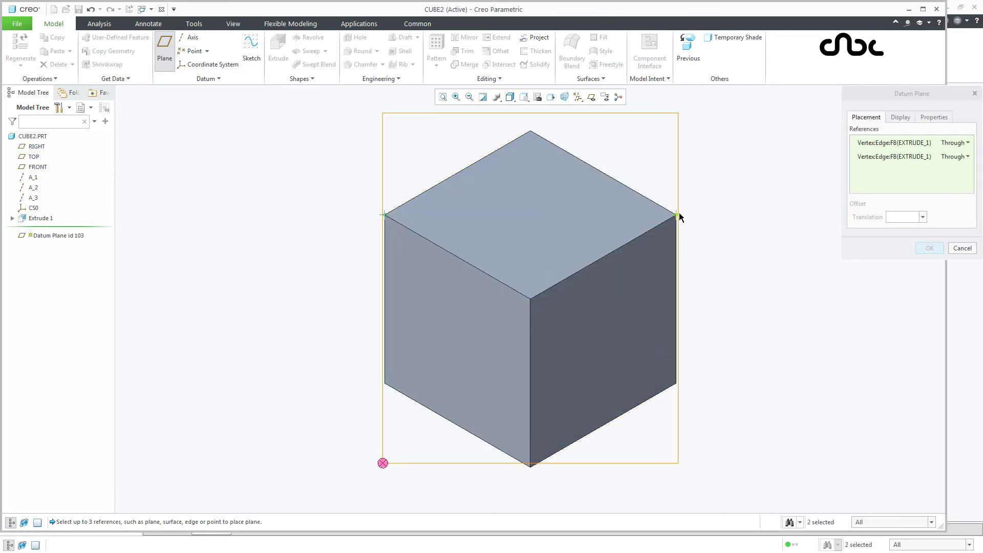
left_click(530, 467)
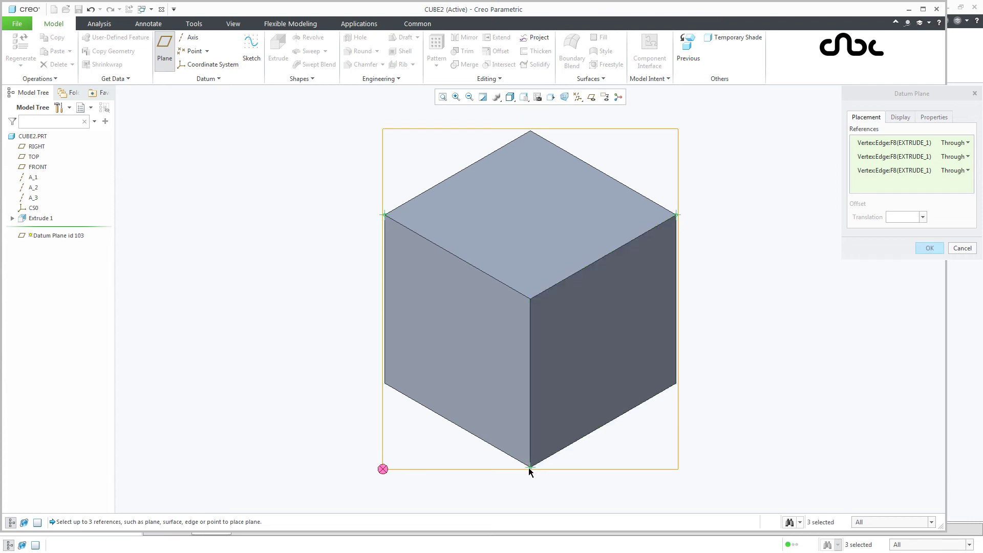
left_click(930, 249)
Solidify with DTM1 using the flipped side to slice off the corner, hiding datum planes
middle_click_drag(681, 287, 674, 390)
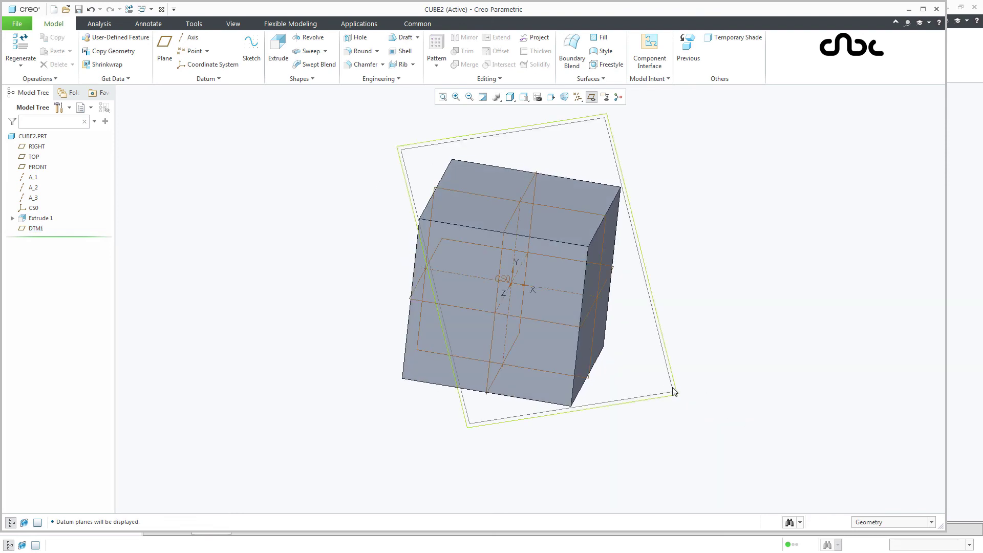
left_click(673, 391)
left_click(534, 65)
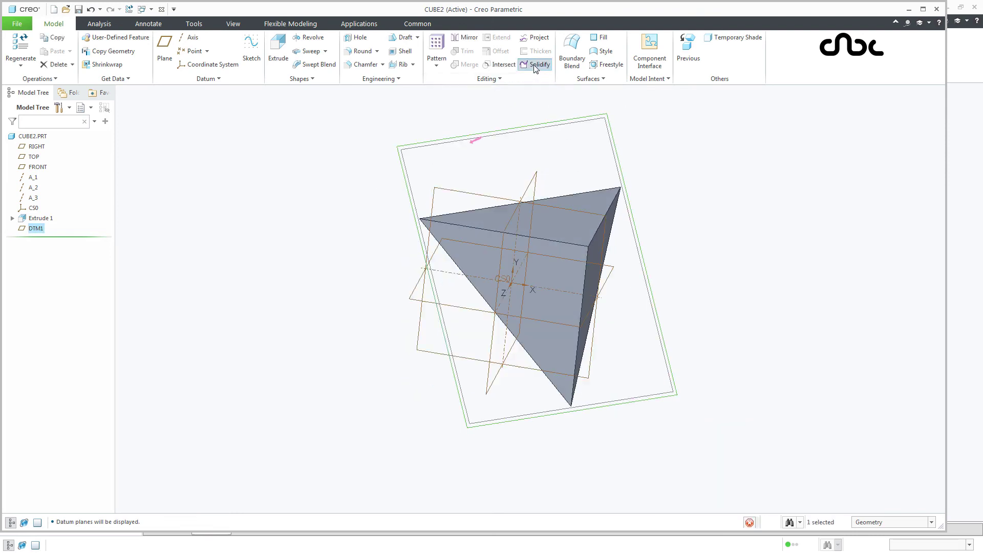
left_click(199, 52)
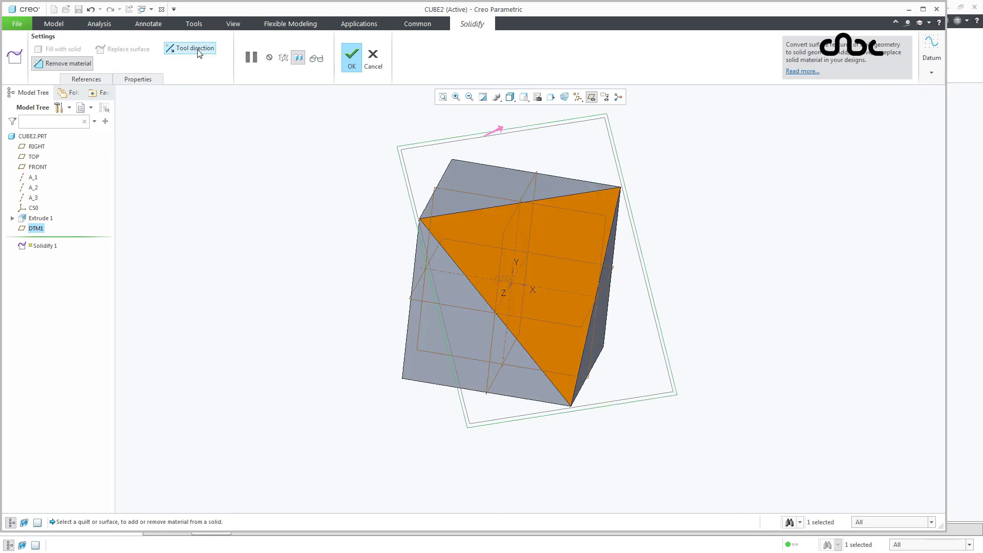
left_click(353, 64)
left_click(591, 97)
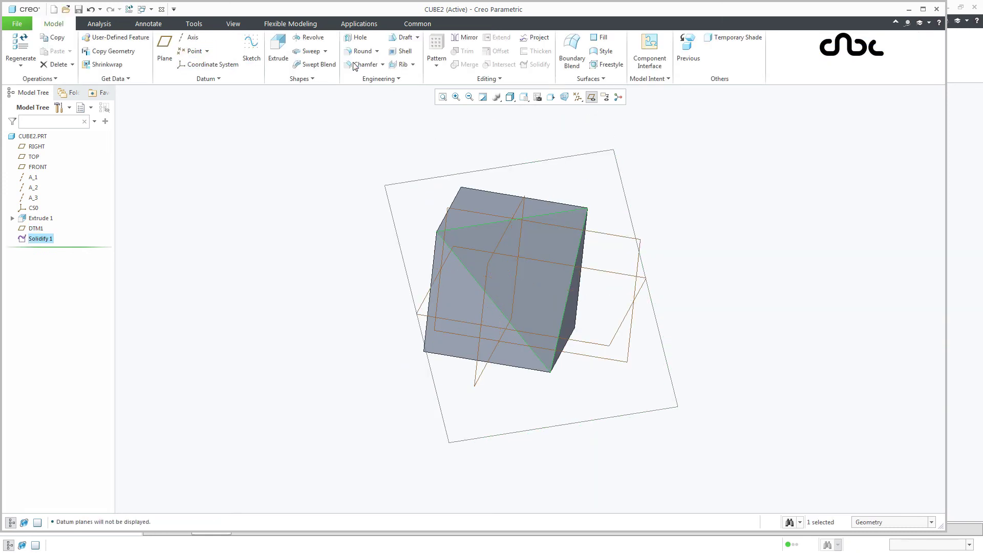
left_click(666, 271)
key("ctrl+d")
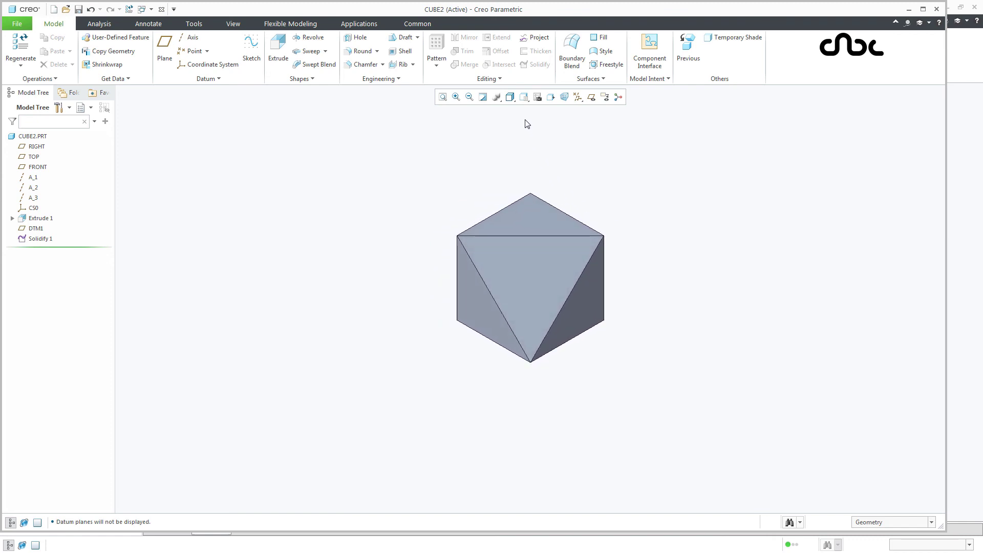
left_click(524, 99)
scroll(532, 139, "down", 2)
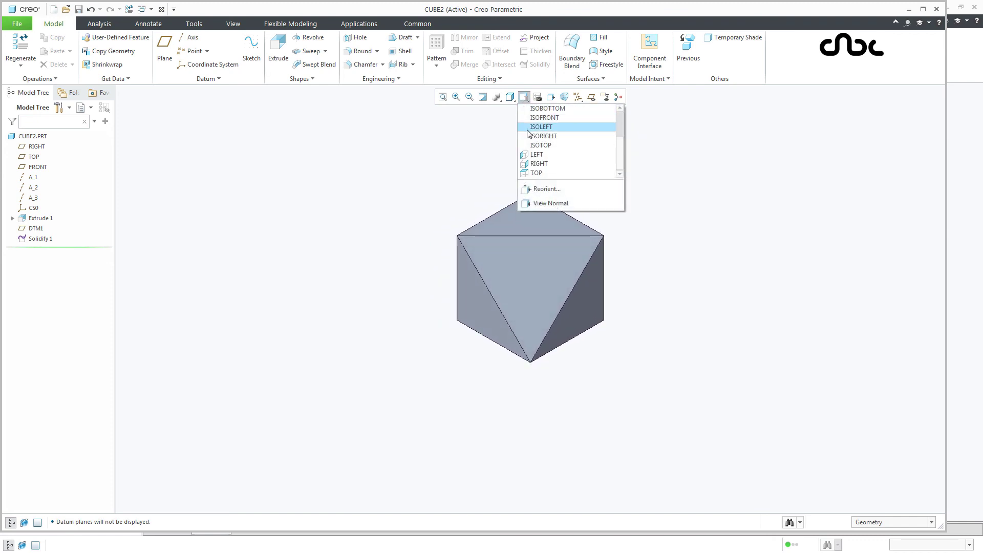
left_click(536, 172)
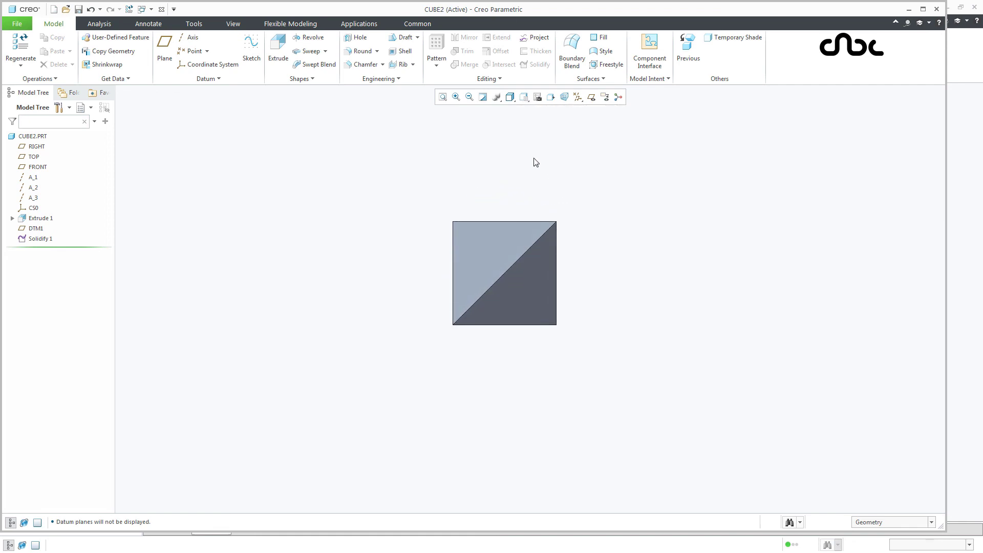
left_click(524, 98)
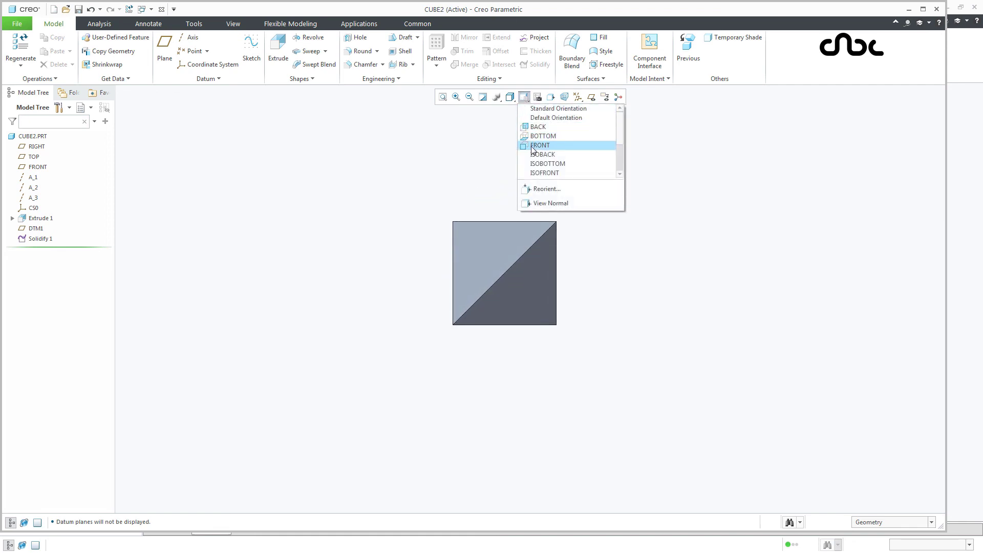
left_click(533, 147)
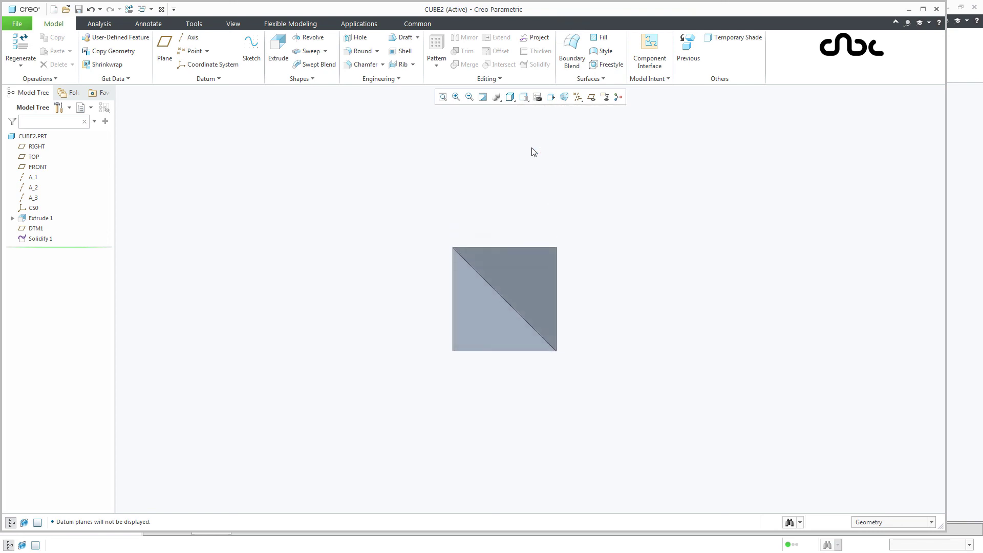
left_click(524, 97)
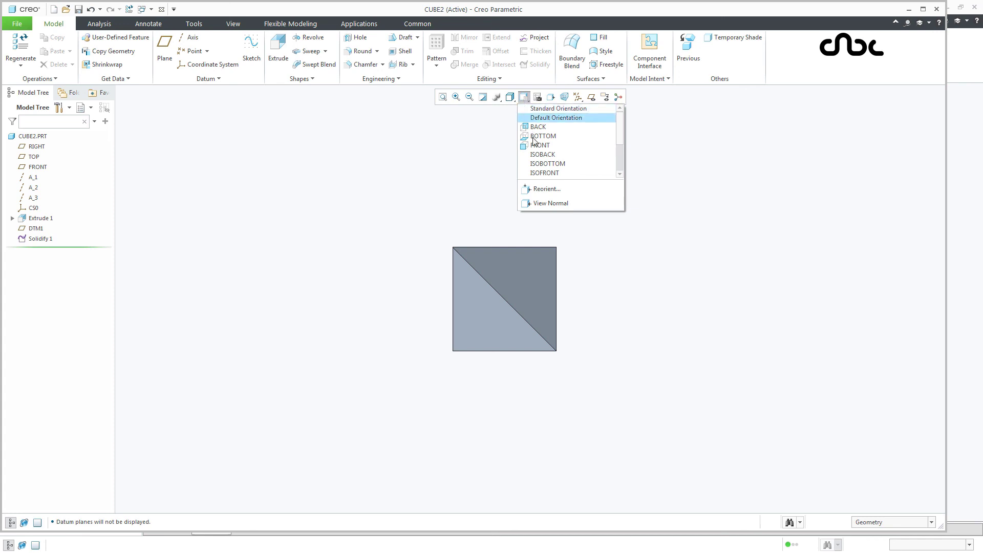
scroll(539, 156, "down", 2)
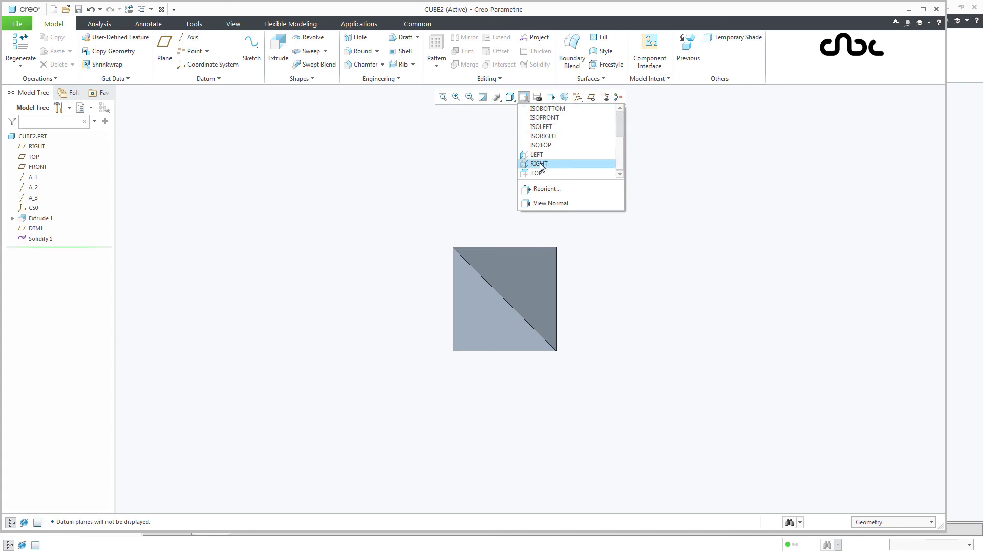
left_click(539, 164)
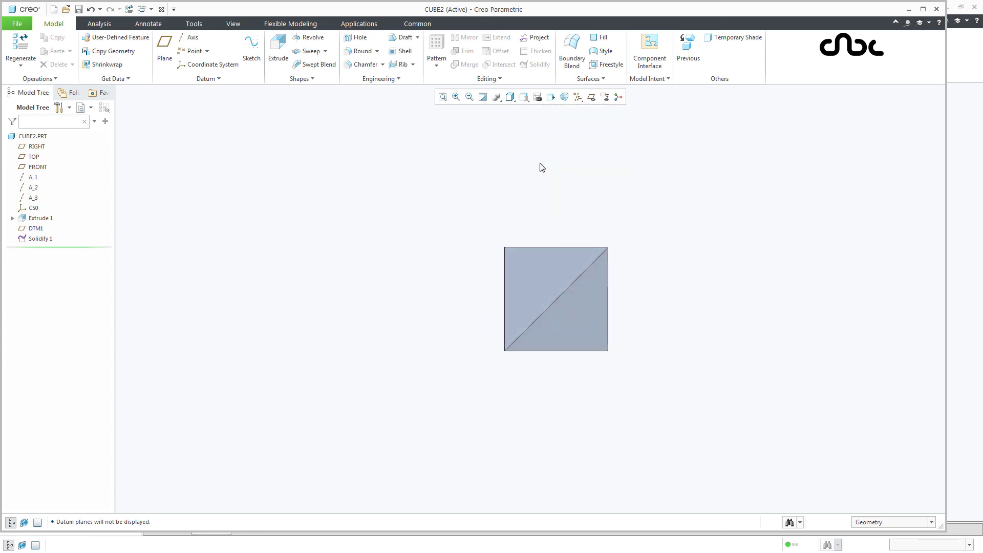
key("ctrl+d")
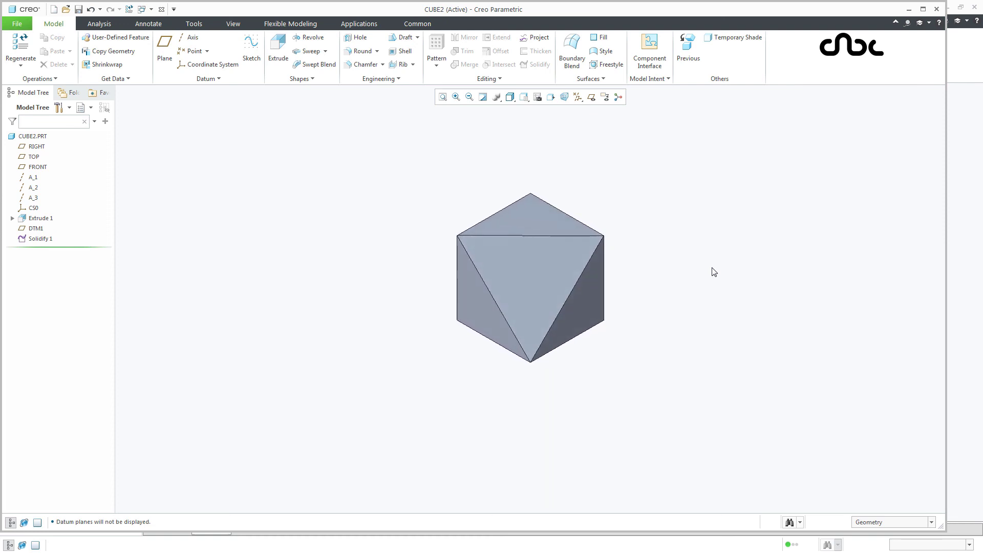